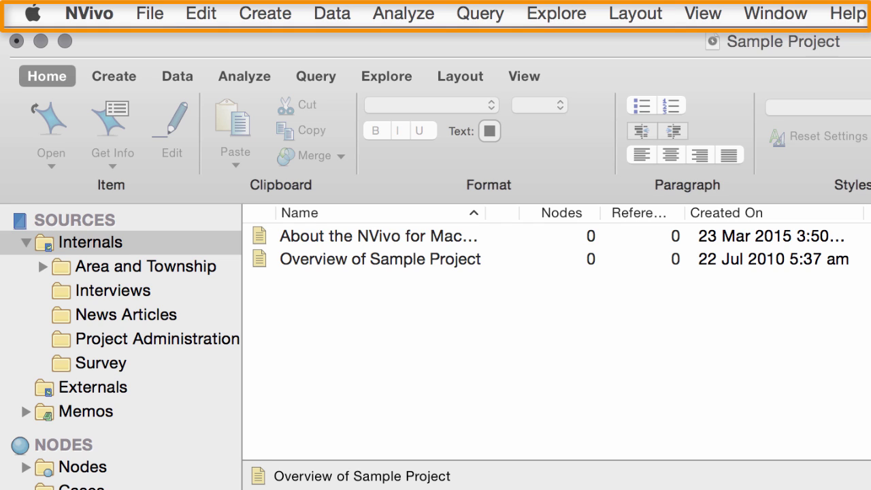
Look through the application-wide menu and the Help commands.
left_click(72, 12)
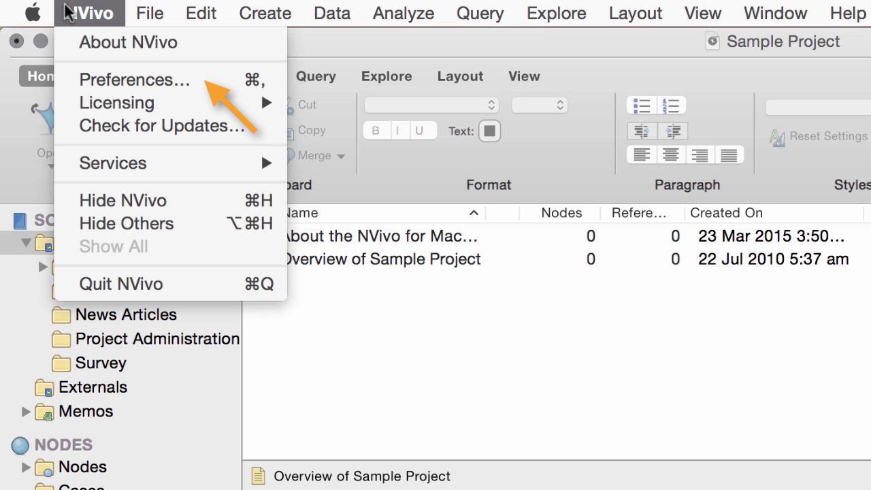
mouse_move(134, 12)
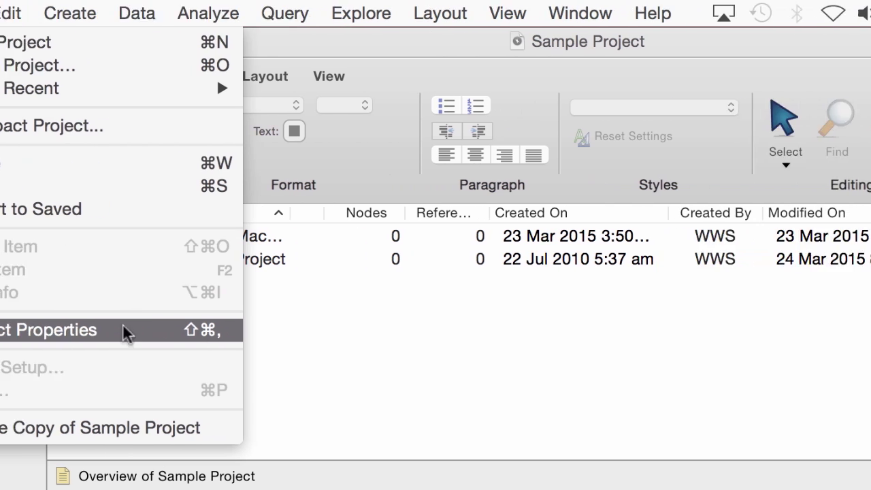
key("Escape")
left_click(847, 13)
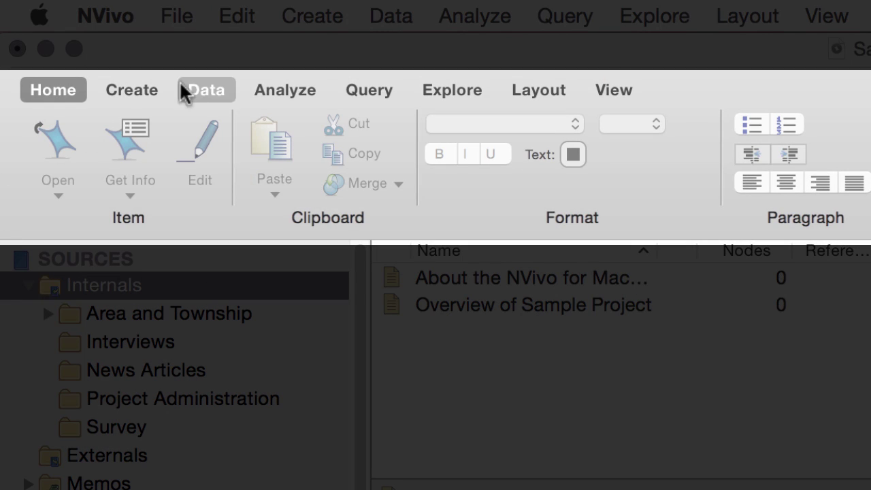
Browse the import, coding, query and classification command groups, and the Overview of Sample Project actions.
left_click(208, 87)
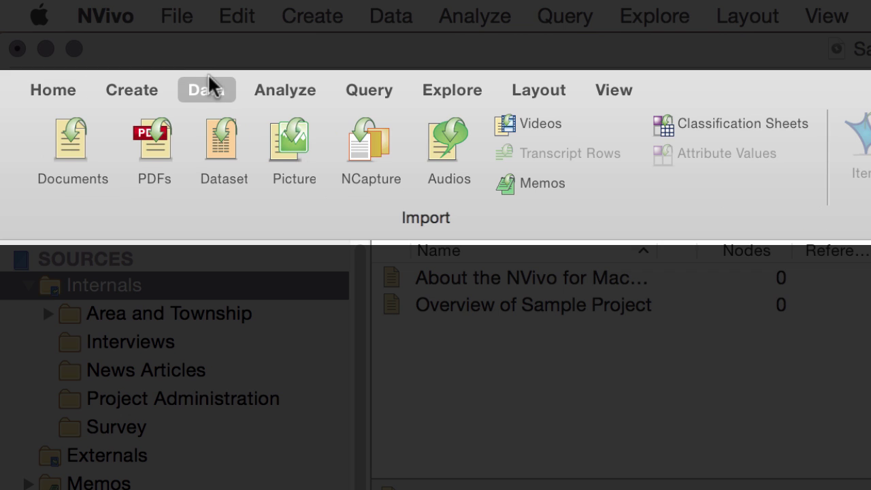
left_click(266, 87)
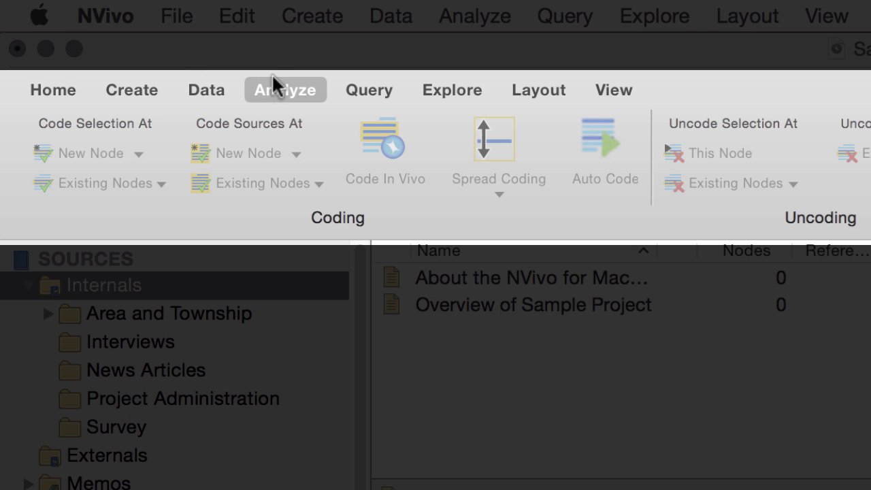
left_click(352, 92)
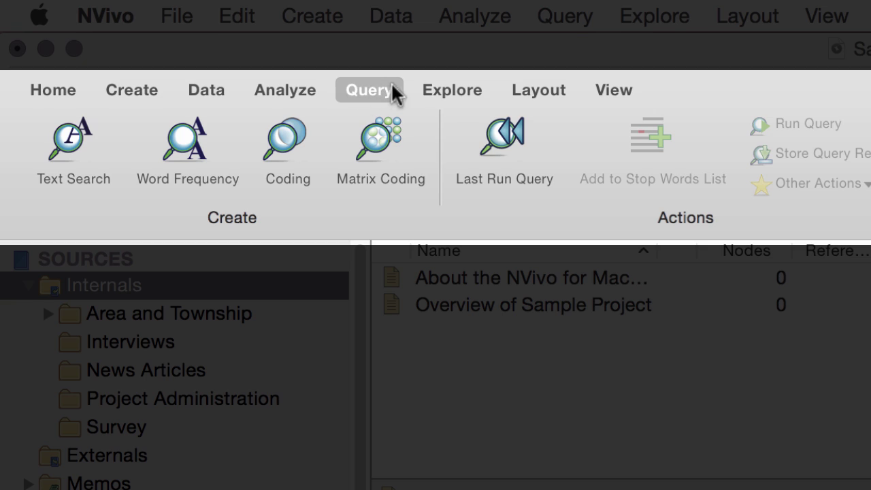
left_click(444, 93)
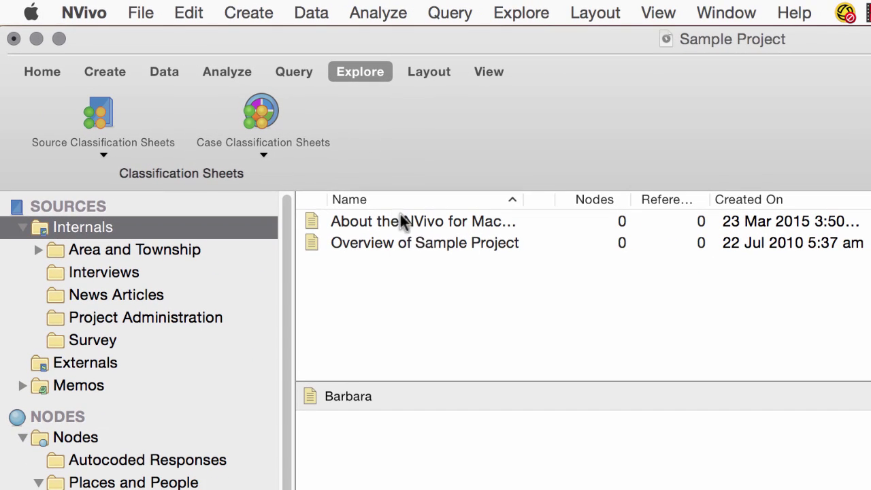
right_click(476, 274)
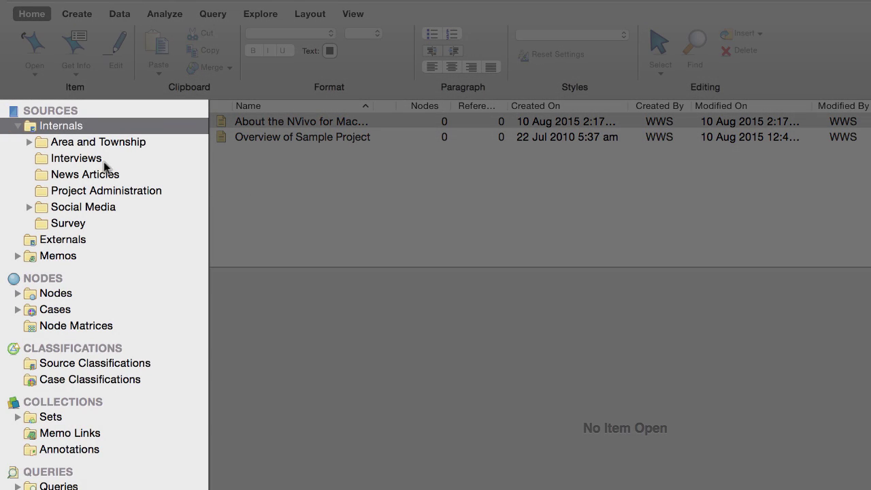
List the Interviews sources, sort by Nodes then Name, and open three interviews, including the video.
left_click(90, 158)
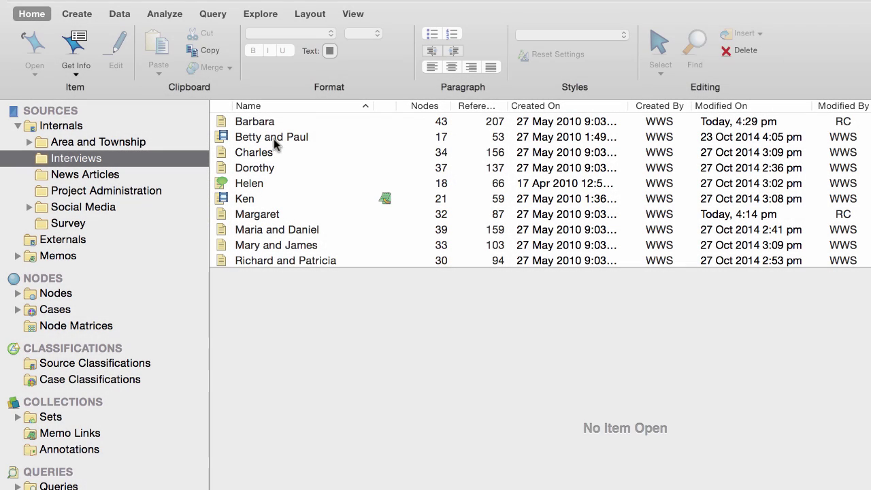
left_click(423, 106)
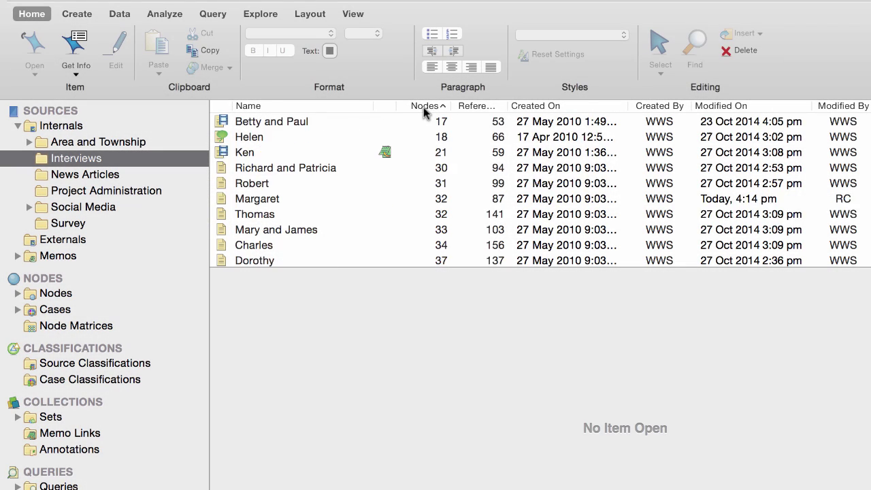
left_click(338, 106)
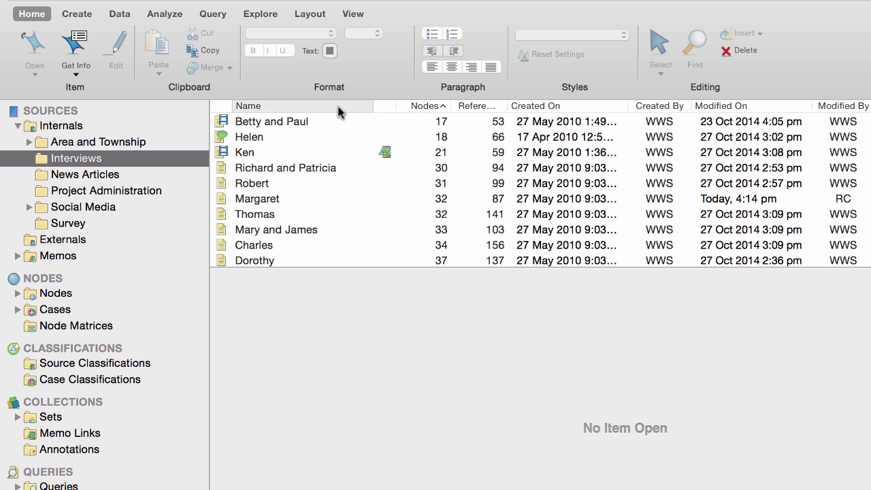
double_click(306, 124)
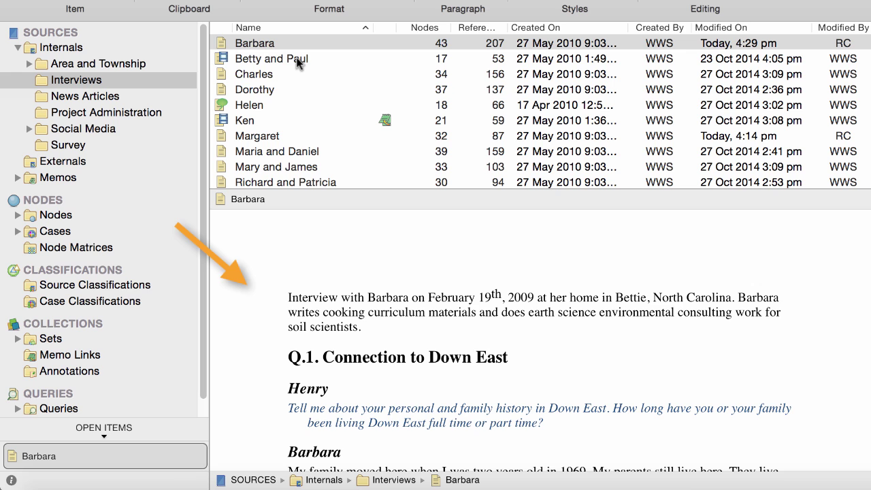
double_click(296, 58)
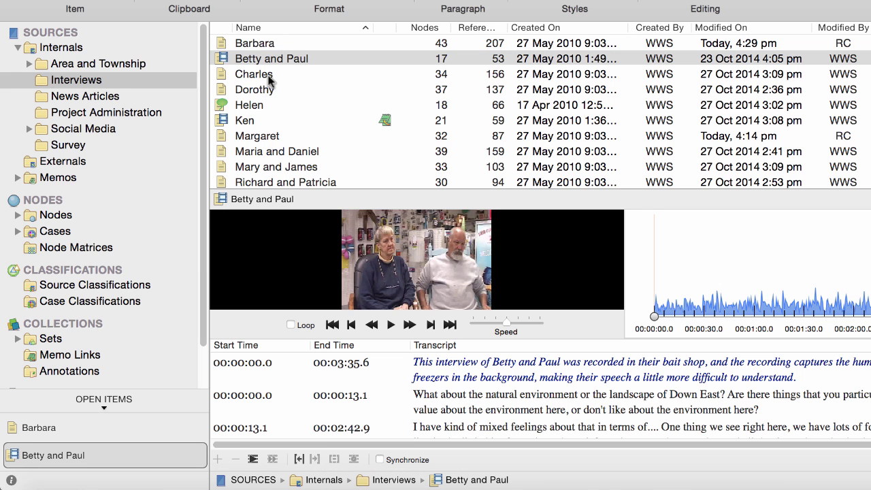
double_click(270, 79)
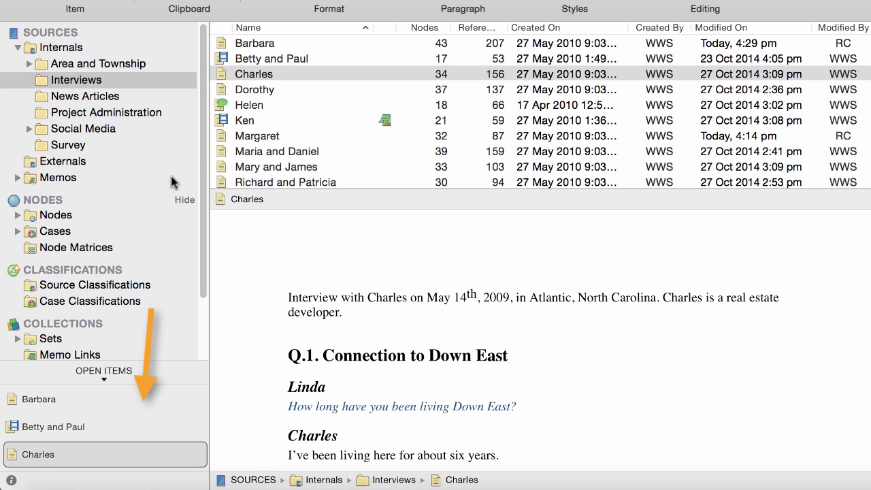
In Barbara's interview, put the second sentence in its own paragraph with a blank line, and save.
left_click(61, 399)
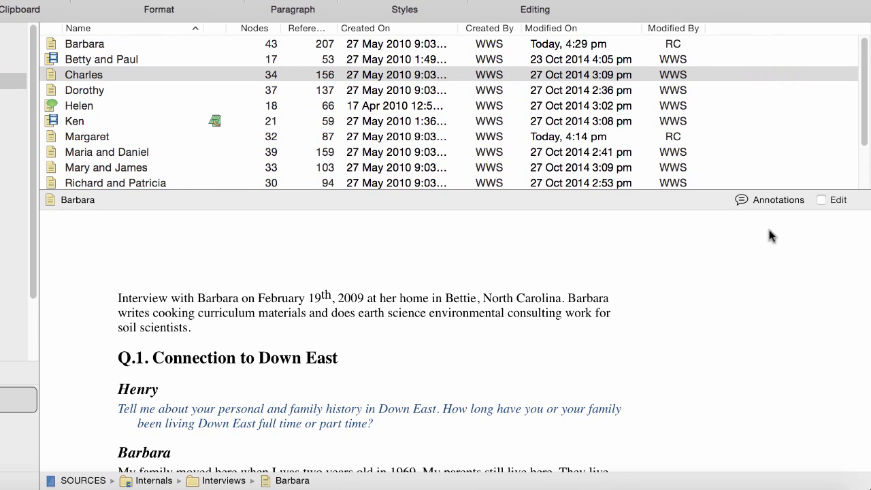
left_click(821, 200)
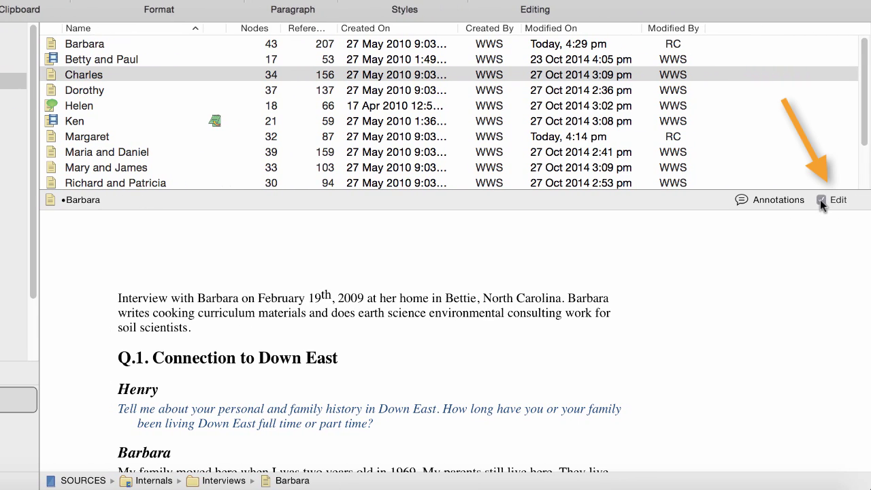
left_click(569, 296)
key("Return")
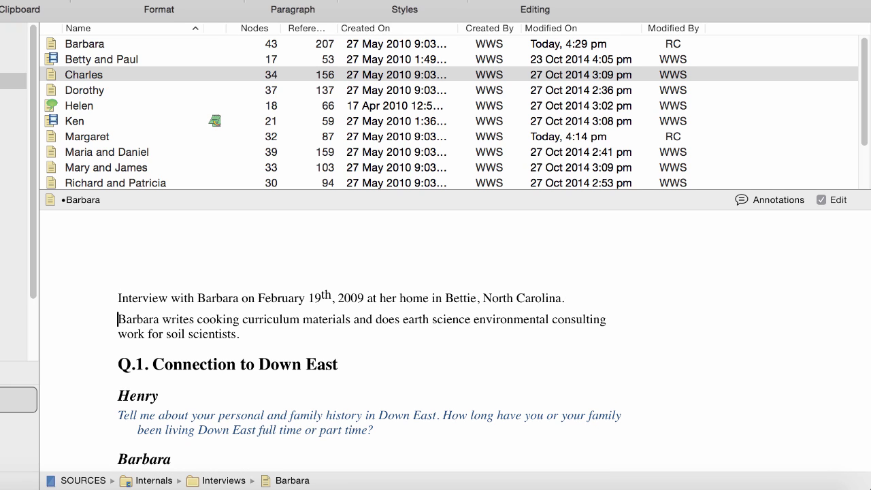
key("Return")
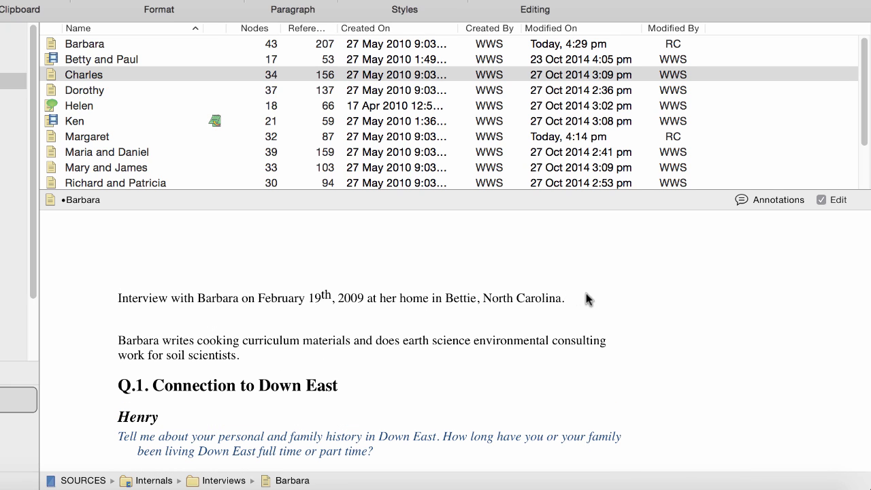
left_click(822, 200)
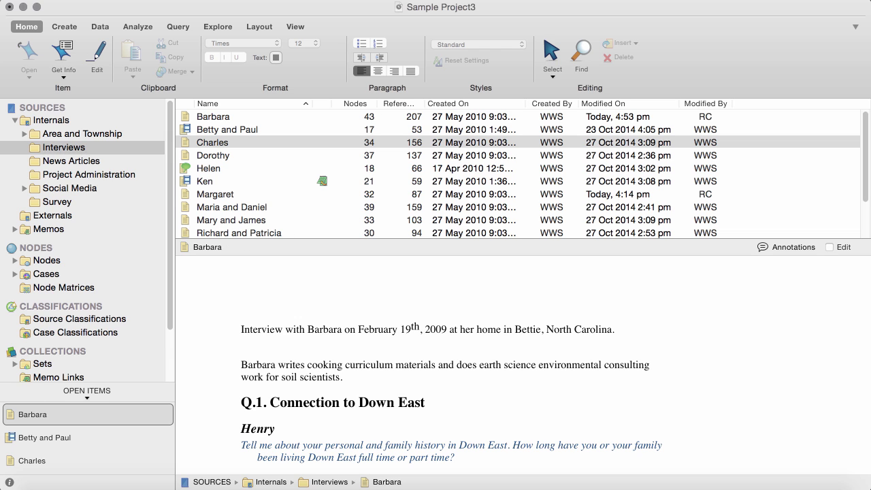
Turn on coding stripes for Nodes Recently Coding.
left_click(295, 27)
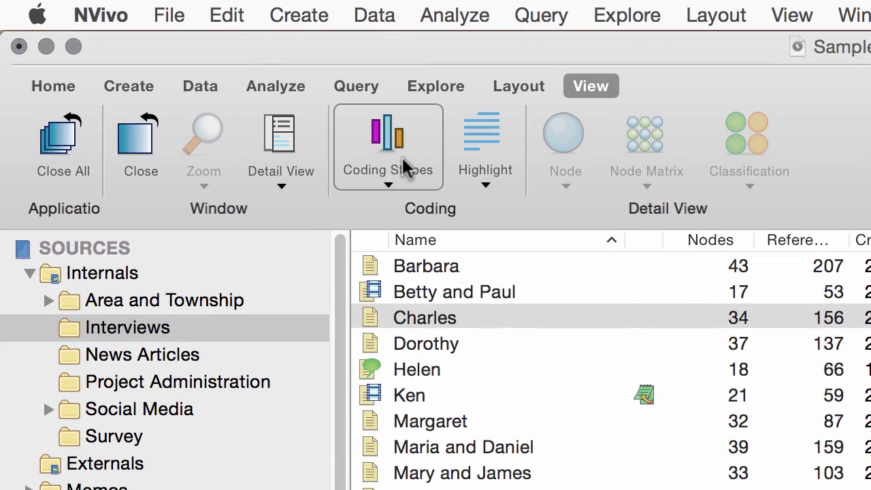
left_click(381, 148)
left_click(416, 237)
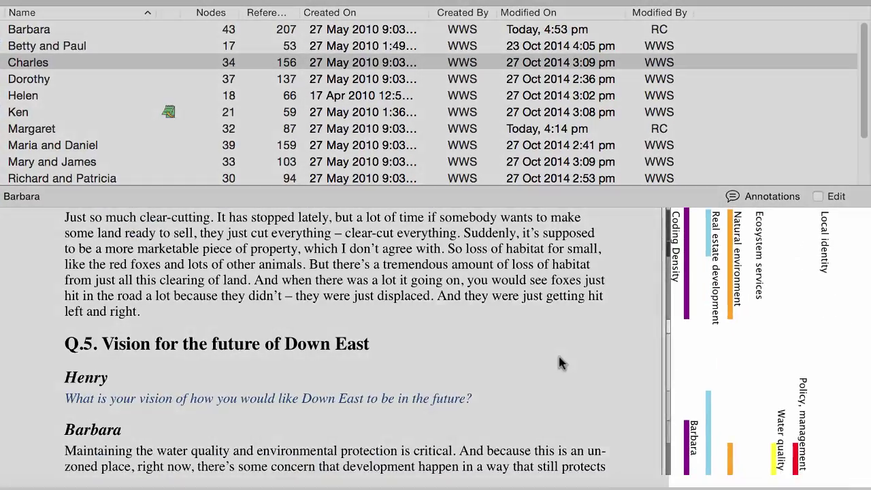
Code Barbara's water quality protection sentence at a new node named 'Memorable quotes'.
scroll(559, 357, "down", 5)
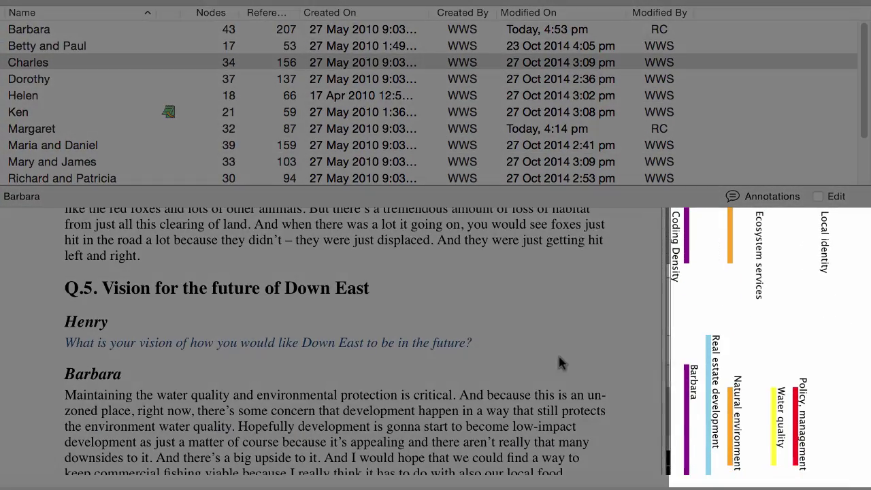
scroll(559, 357, "down", 2)
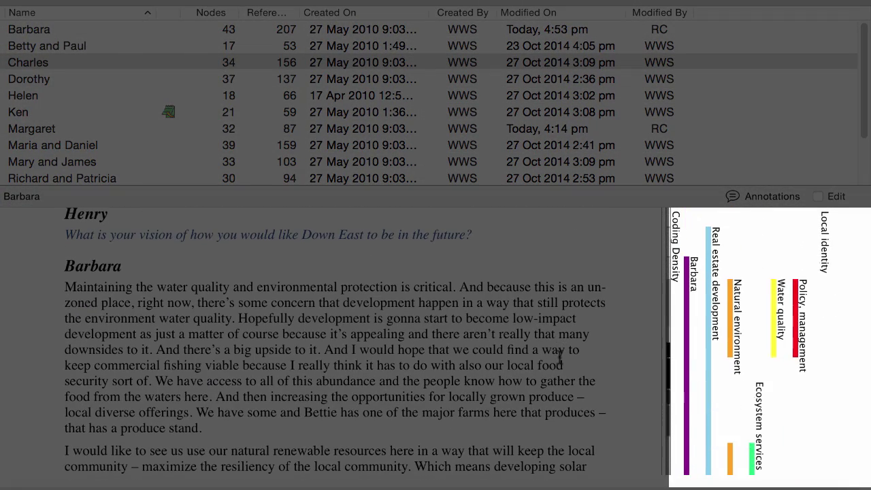
scroll(558, 356, "down", 1)
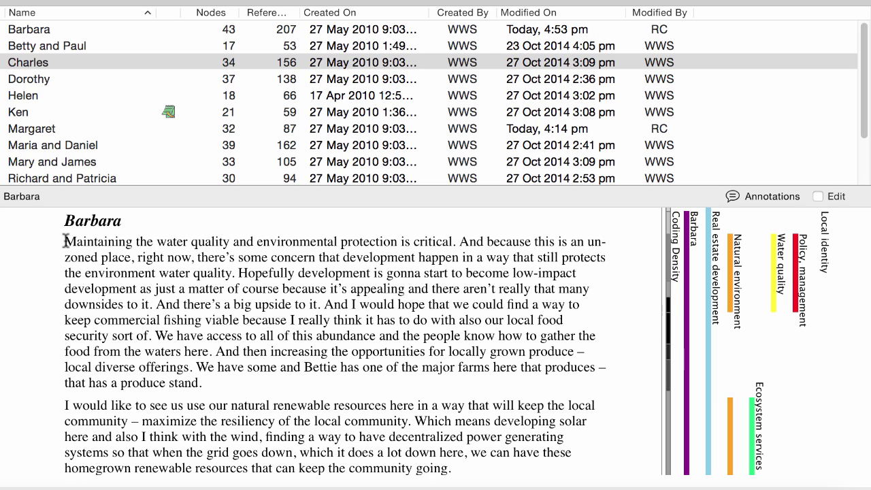
left_click_drag(65, 241, 456, 241)
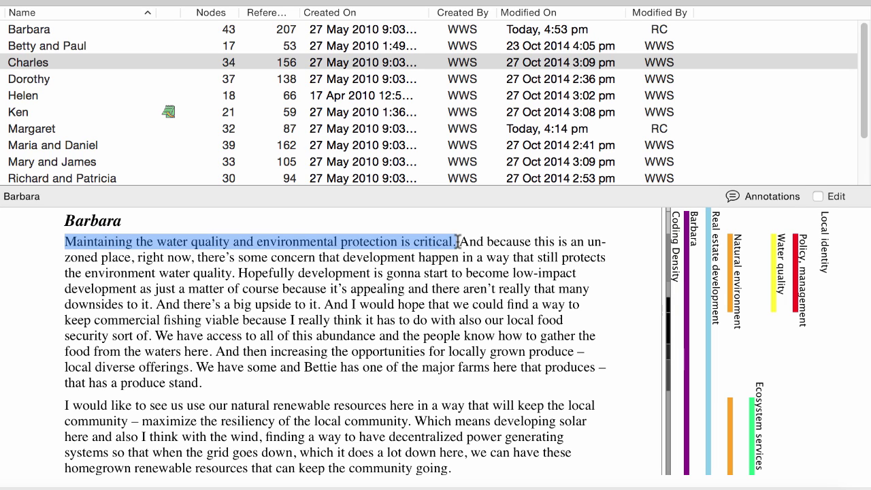
right_click(330, 238)
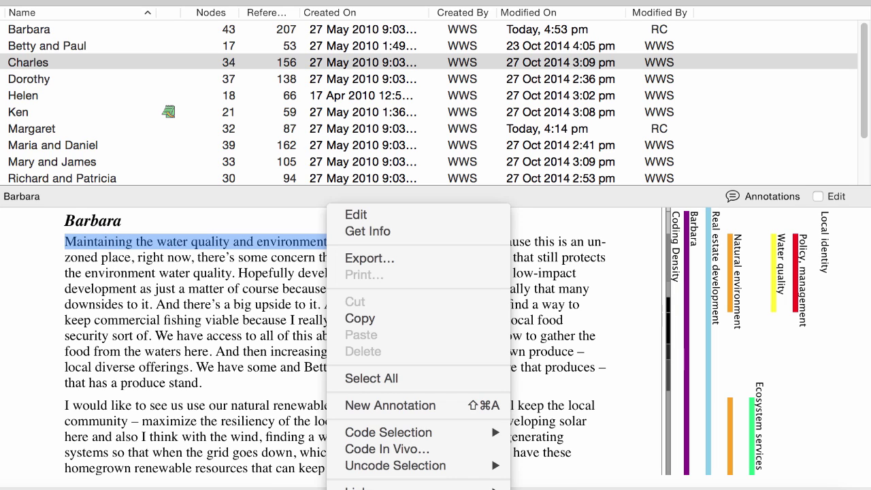
mouse_move(487, 434)
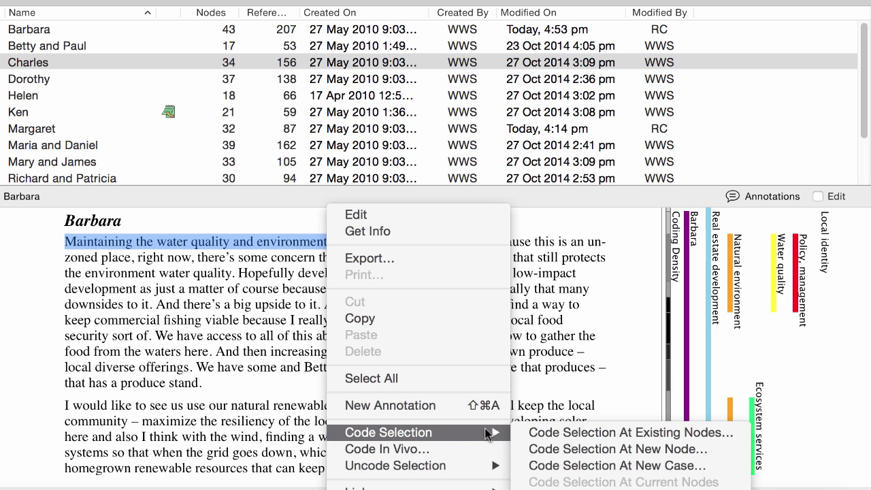
left_click(549, 451)
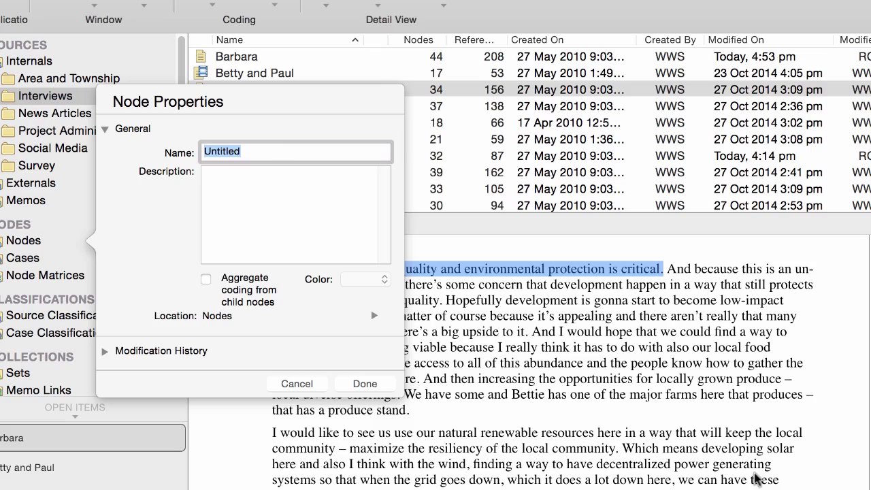
type("Memorable quotes")
left_click(365, 383)
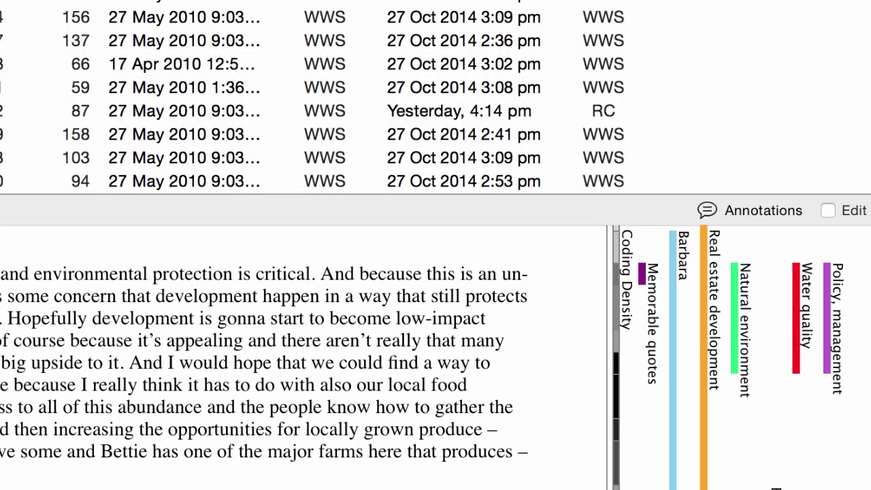
Check the Memorable quotes stripe's options, then close Barbara's interview from Open Items.
right_click(644, 279)
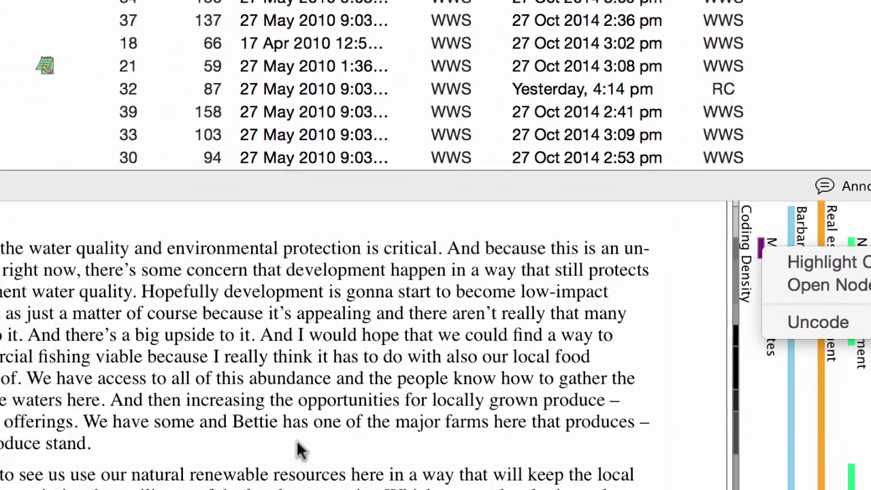
left_click(300, 460)
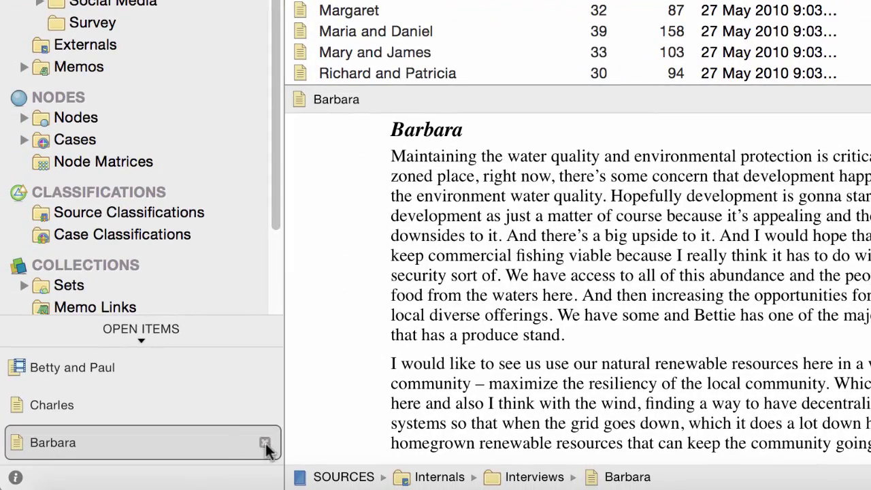
left_click(264, 443)
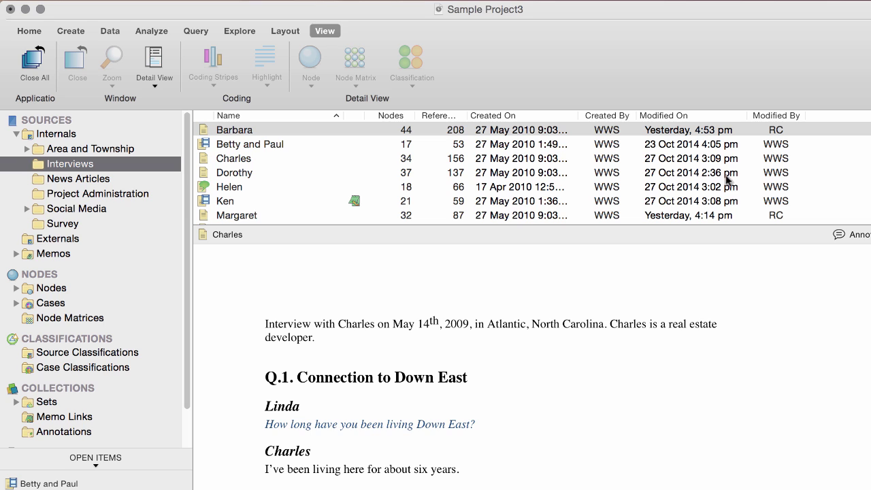
From the Nodes list, open Memorable quotes and show Nodes Recently Coding stripes beside its references.
left_click(49, 287)
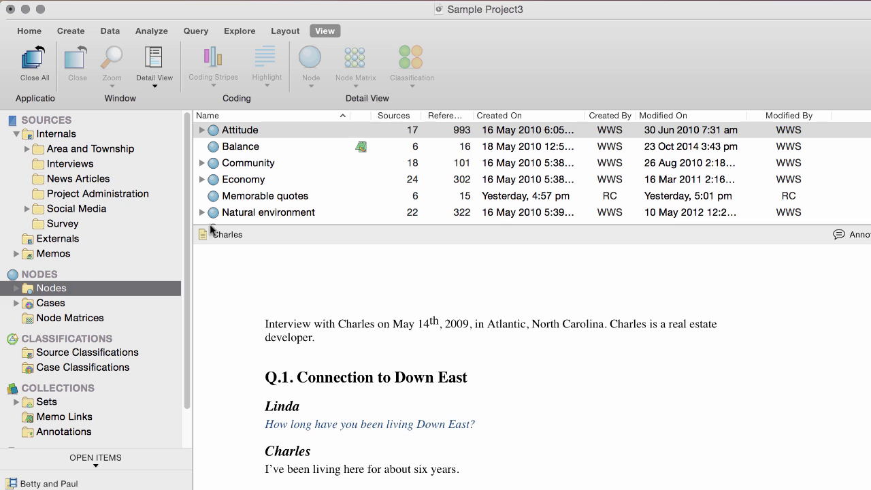
left_click(257, 196)
double_click(257, 196)
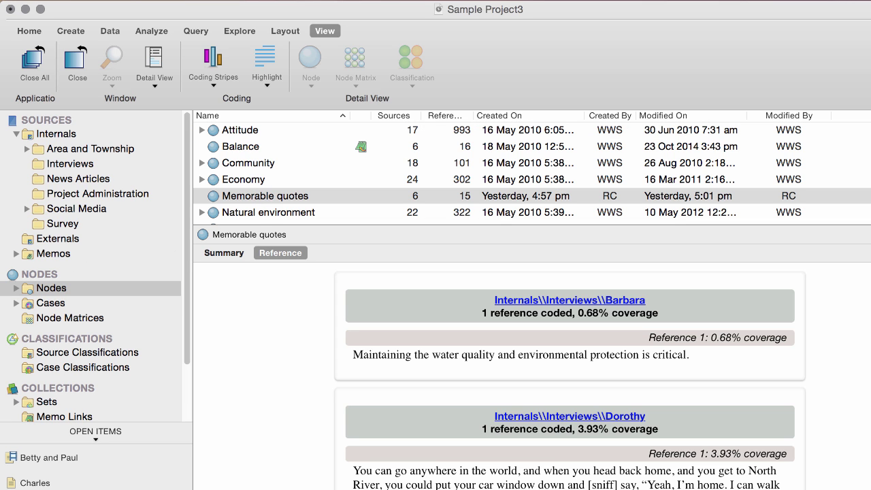
scroll(570, 376, "down", 3)
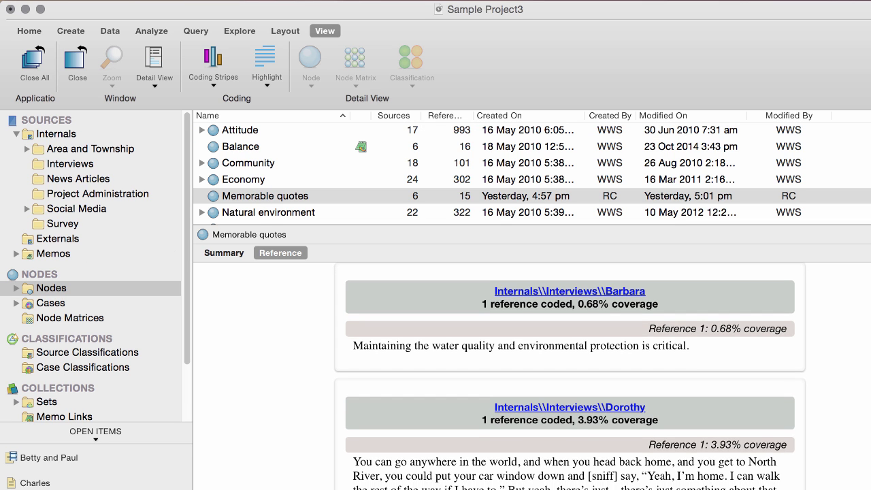
scroll(570, 376, "down", 5)
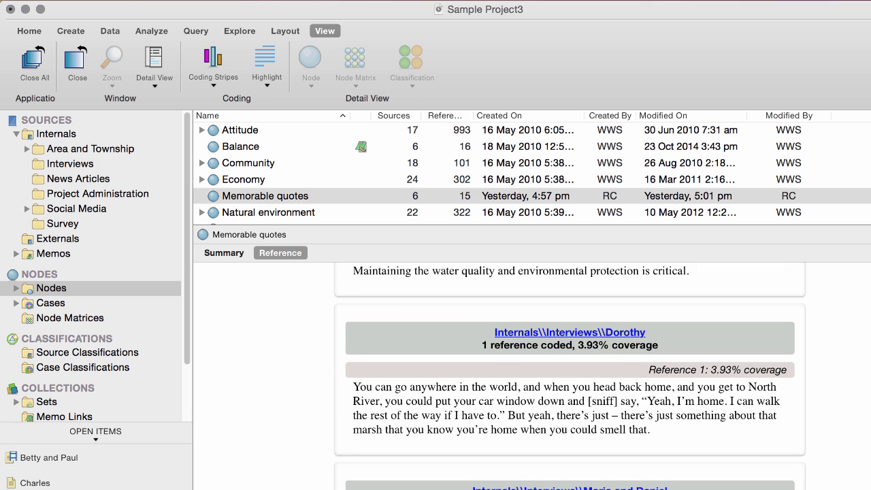
scroll(569, 376, "down", 2)
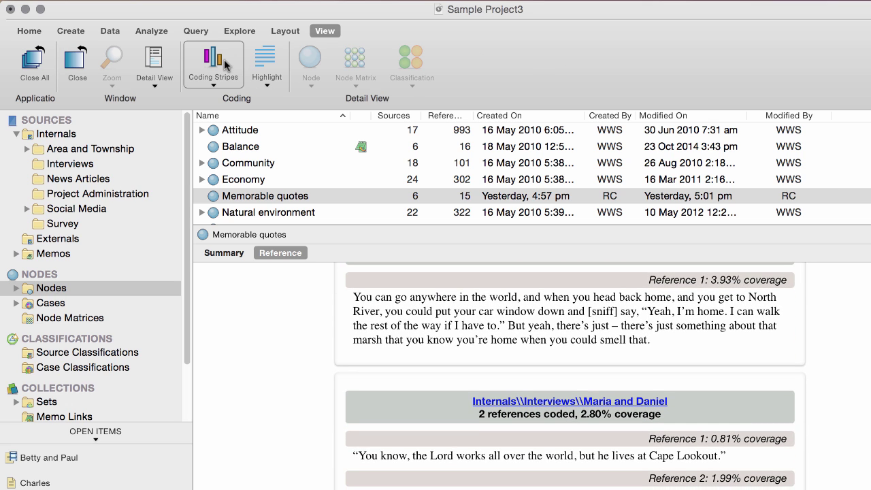
left_click(217, 79)
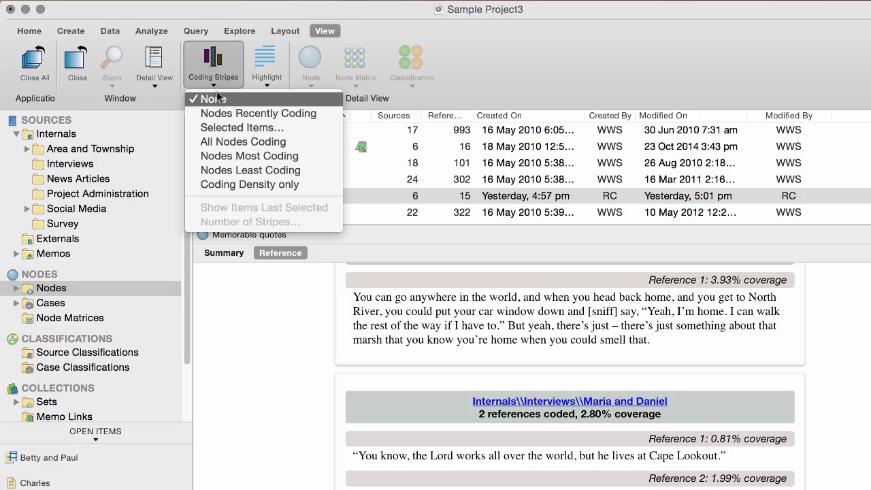
left_click(216, 114)
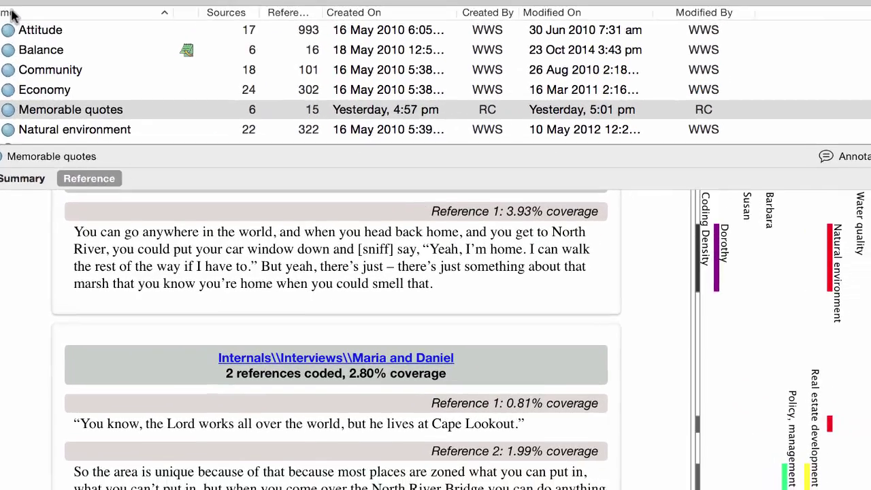